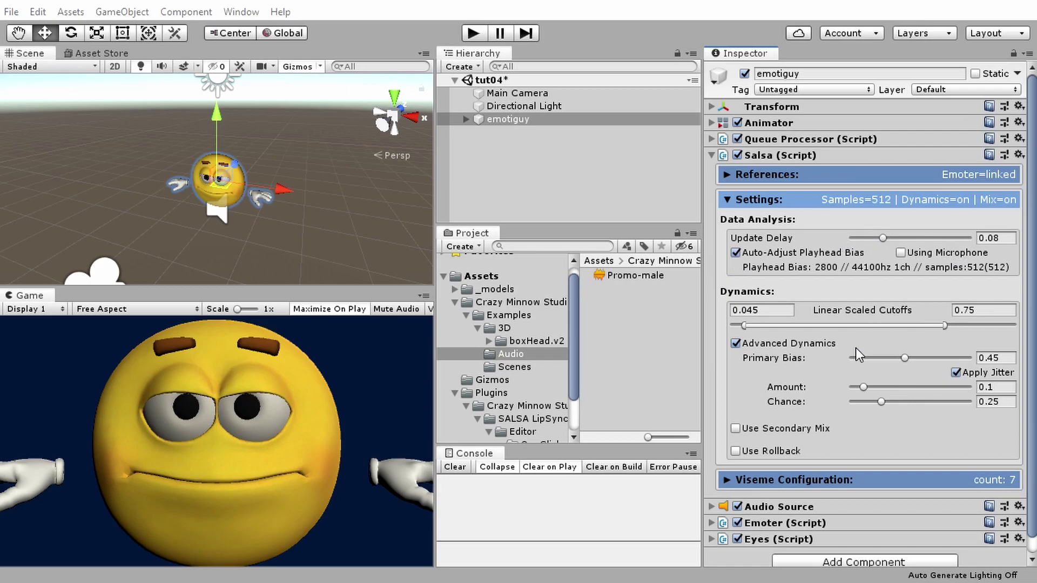
Review the w viseme's PuckerLipsWide timings, then enable Trigger Display Mode to show each viseme's trigger slider.
left_click(730, 479)
scroll(767, 449, "down", 5)
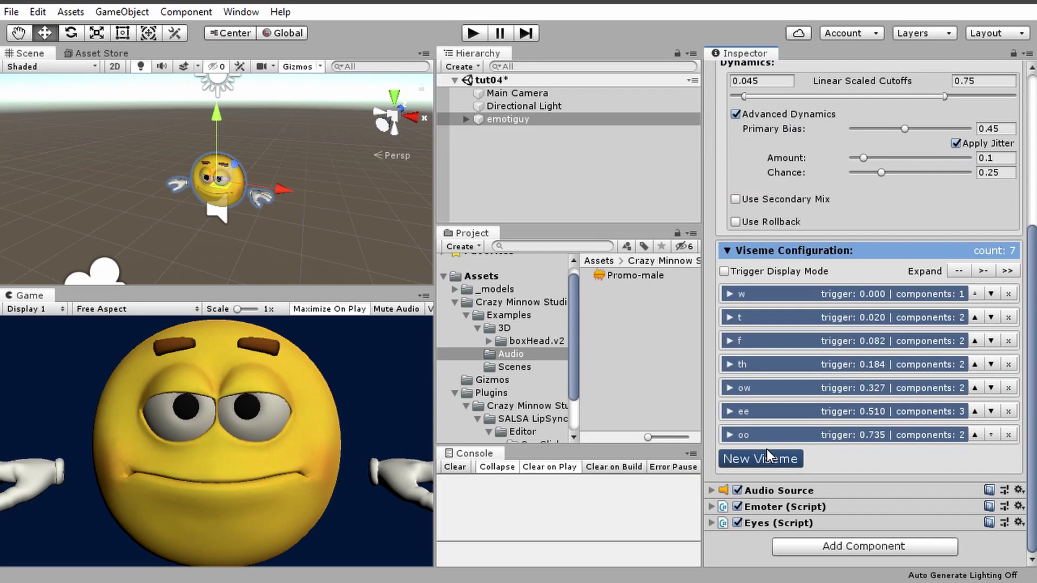
left_click(737, 298)
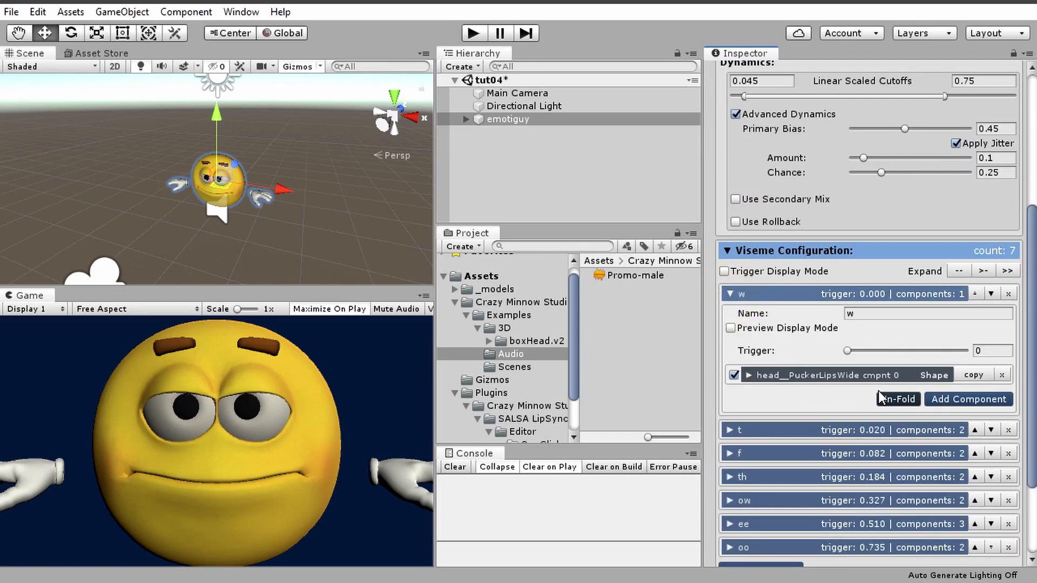
left_click(831, 375)
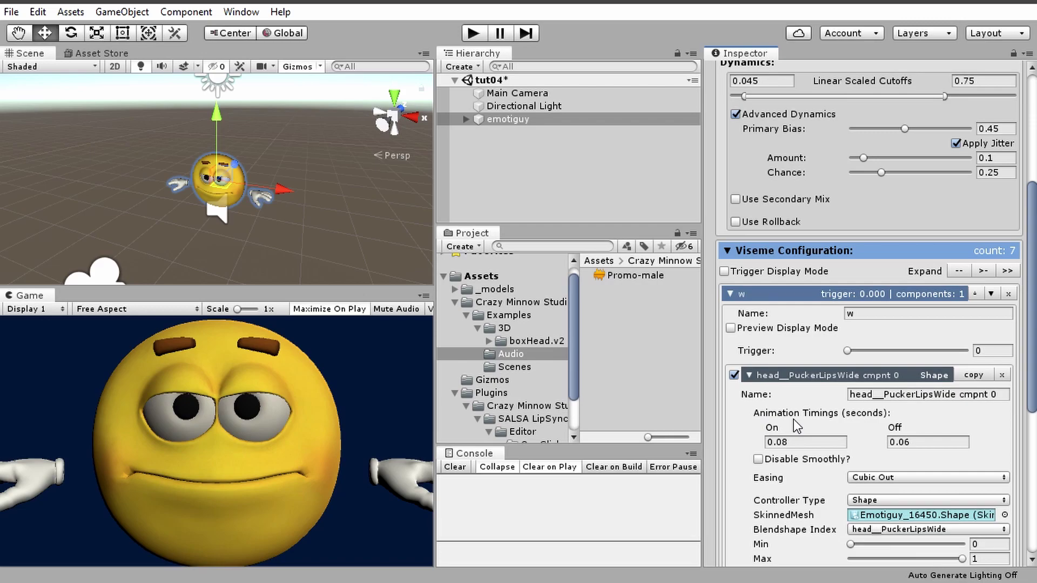
scroll(810, 203, "up", 3)
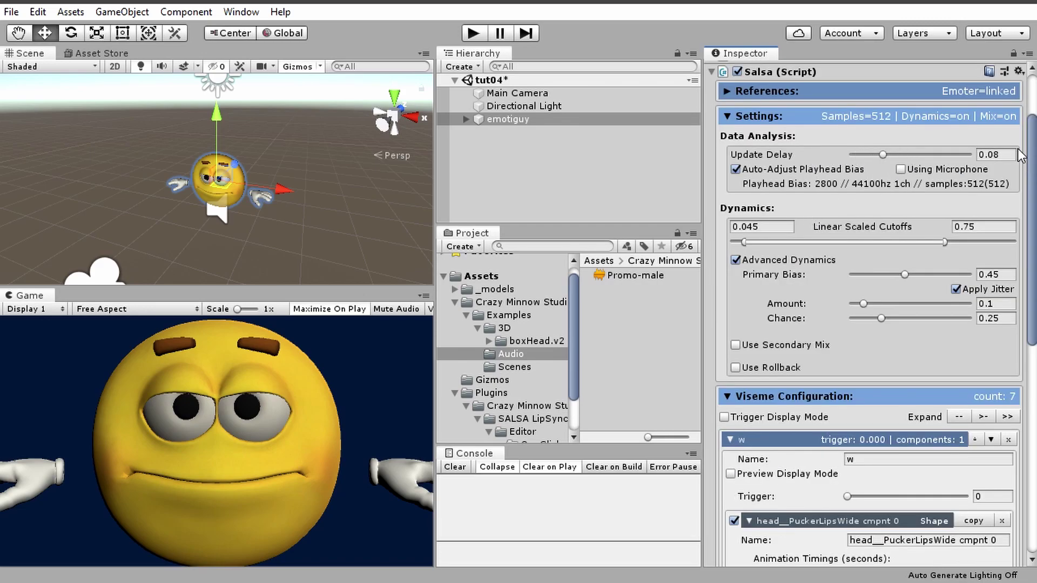
scroll(840, 299, "down", 3)
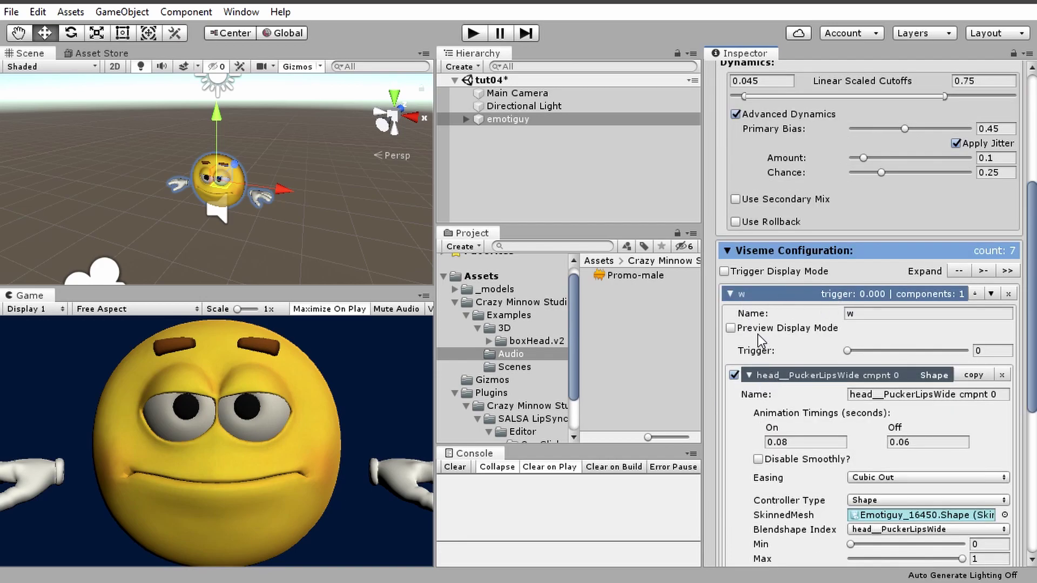
left_click(737, 273)
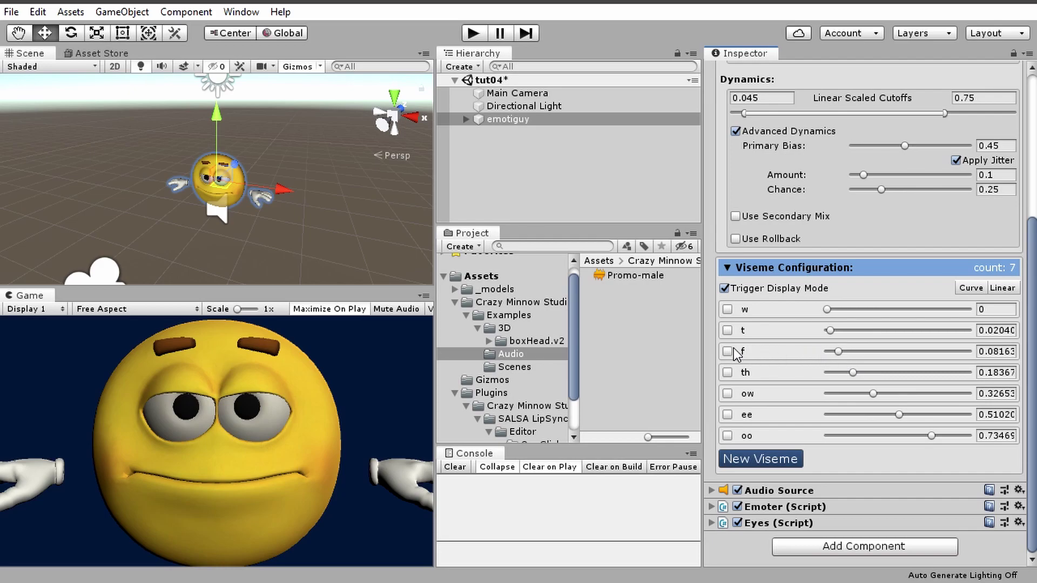
Turn off Trigger Display Mode and collapse the w viseme's details.
scroll(736, 467, "up", 4)
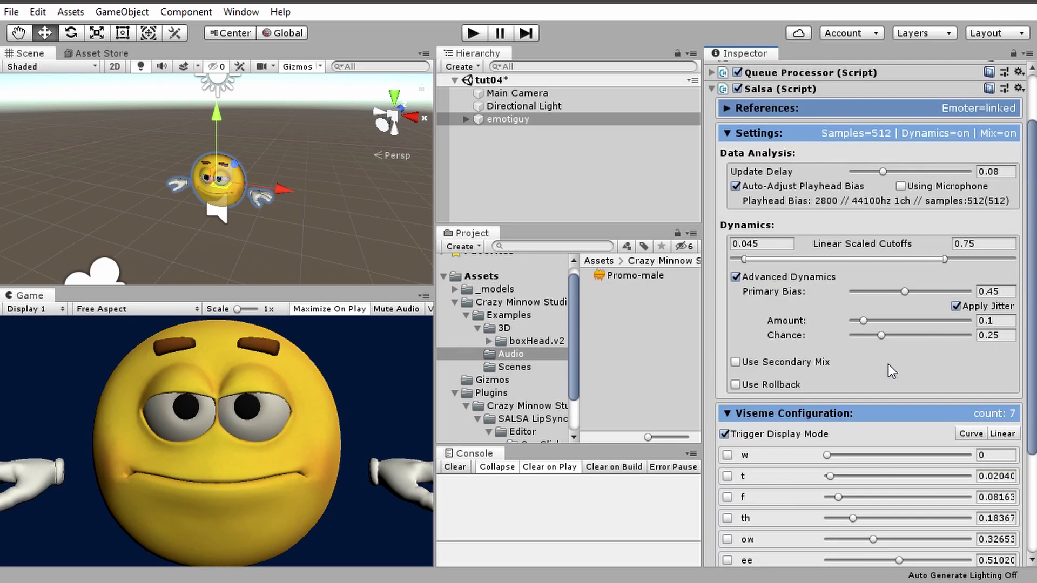
left_click(750, 436)
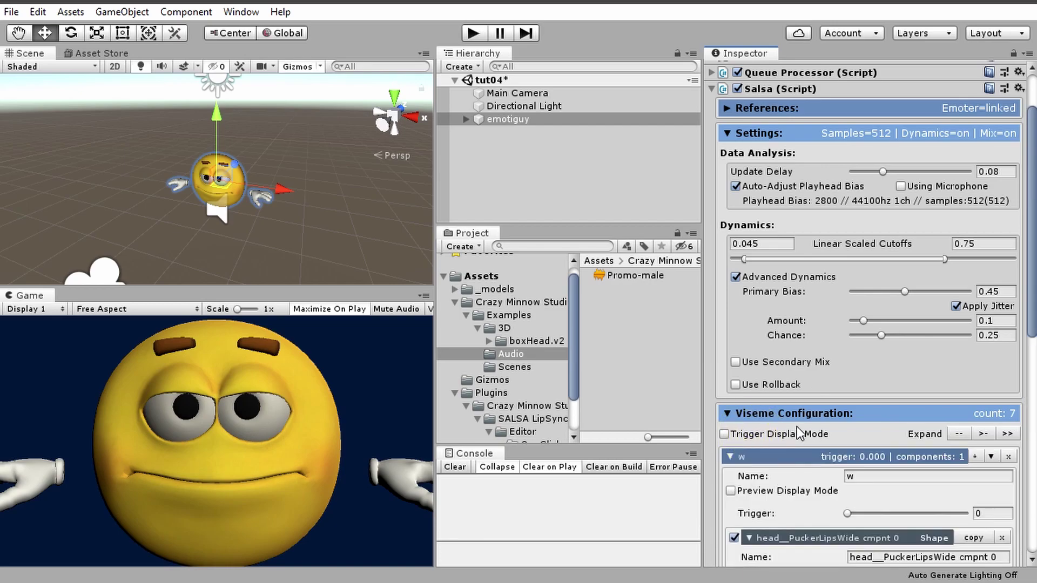
scroll(754, 437, "down", 8)
left_click(732, 164)
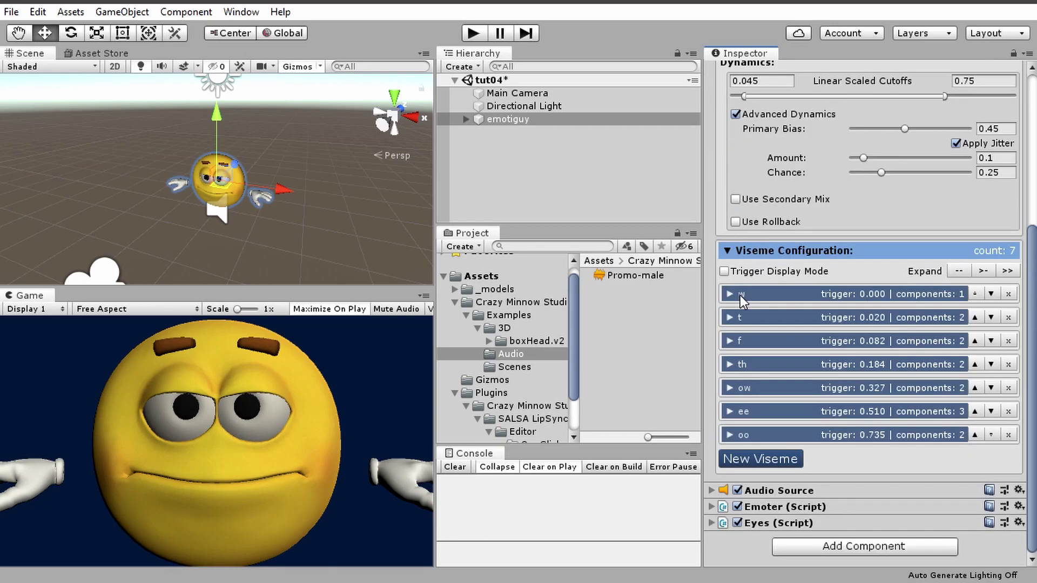
Open the f viseme (trigger 0.08163) and review its MouthF and MouthTH components.
left_click(729, 340)
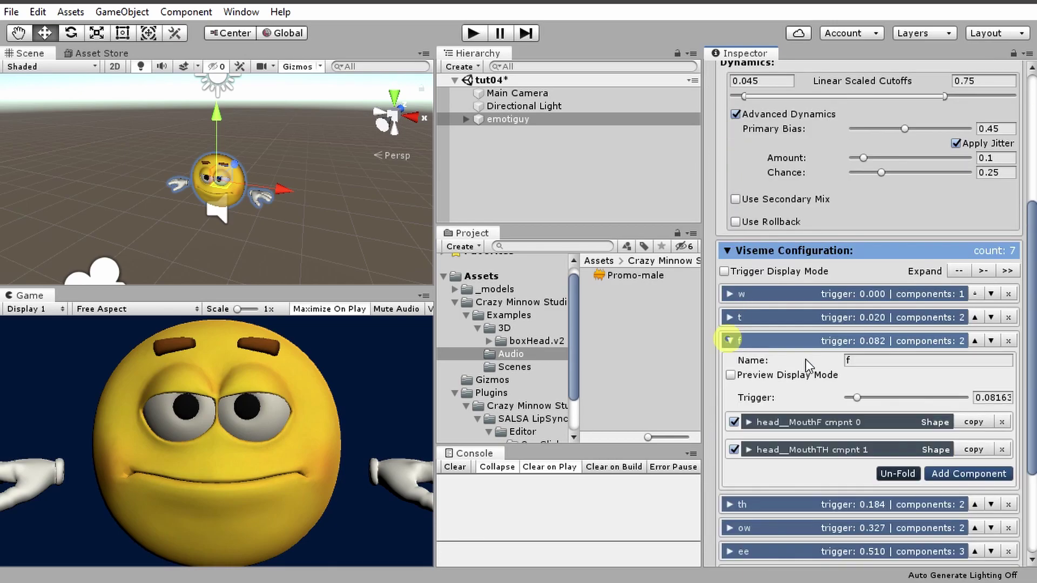
left_click(772, 422)
scroll(823, 363, "down", 8)
left_click(772, 347)
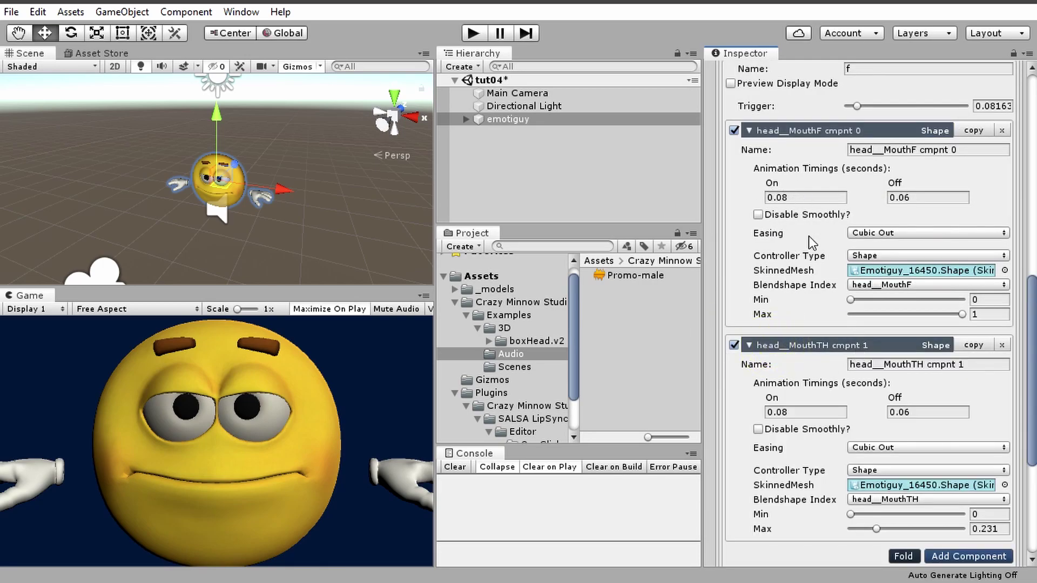
left_click(763, 129)
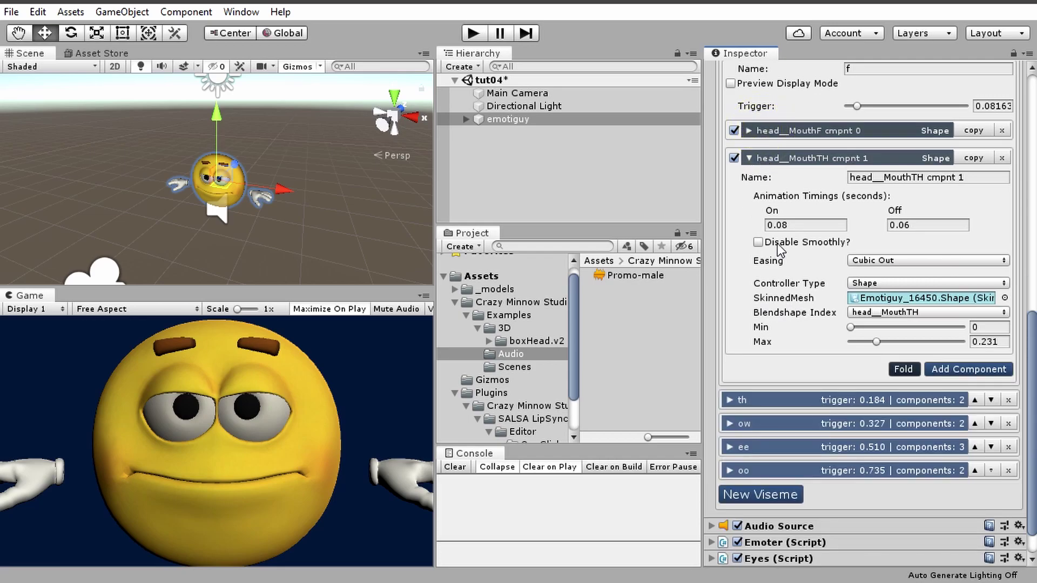
left_click(750, 160)
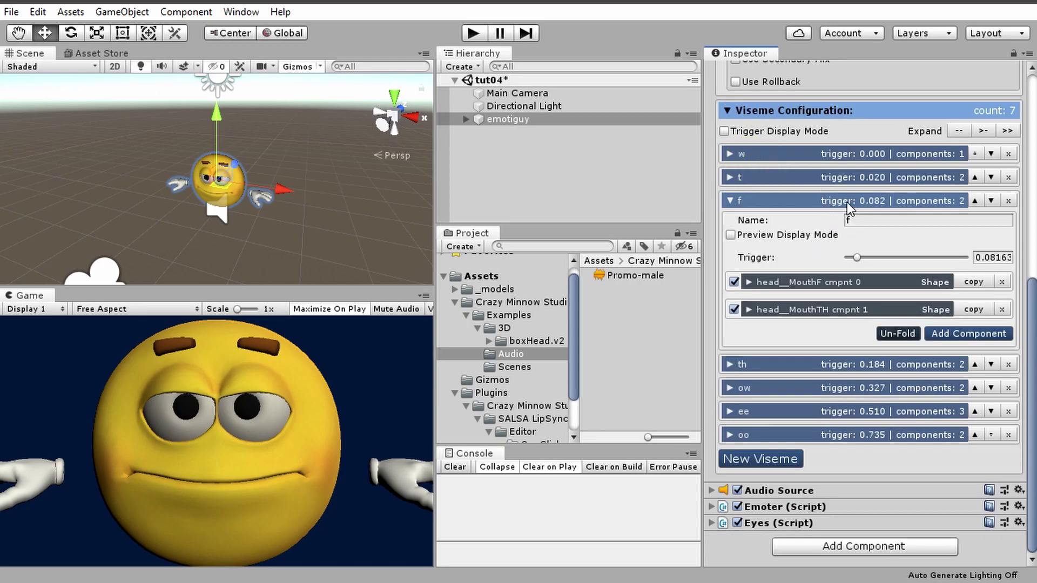
Scroll the Inspector back up to emotiguy's Salsa settings with its seven visemes.
scroll(846, 201, "up", 9)
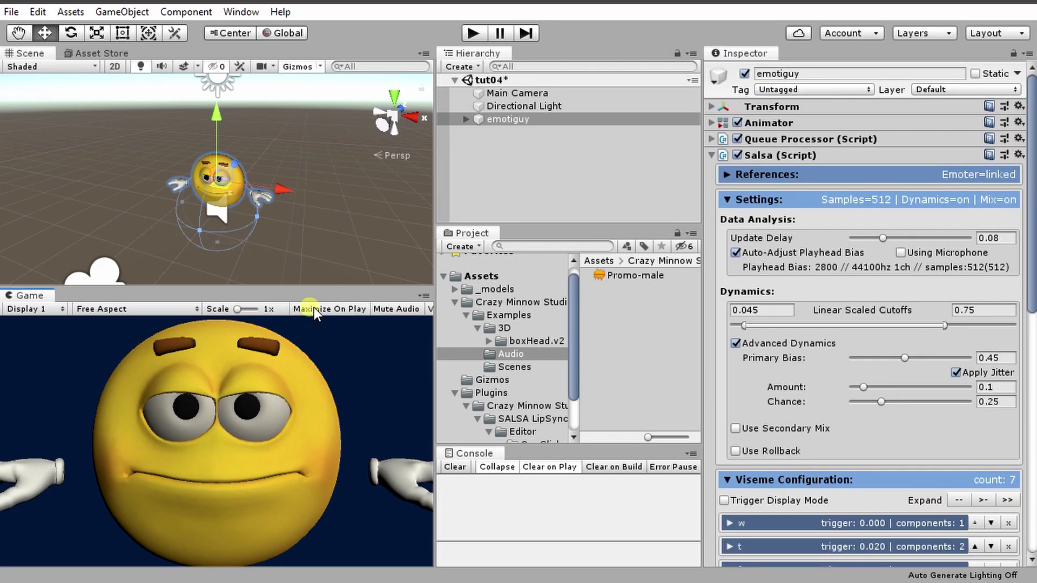
Play the scene and adjust Update Delay via 0.132 and 0.134 down to 0.043.
left_click(473, 34)
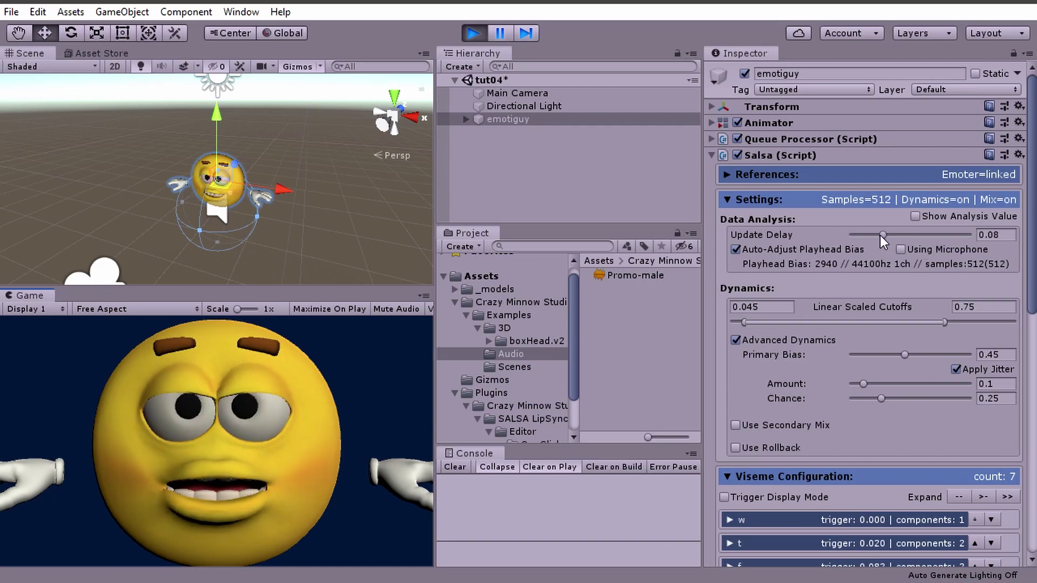
left_click_drag(883, 235, 904, 235)
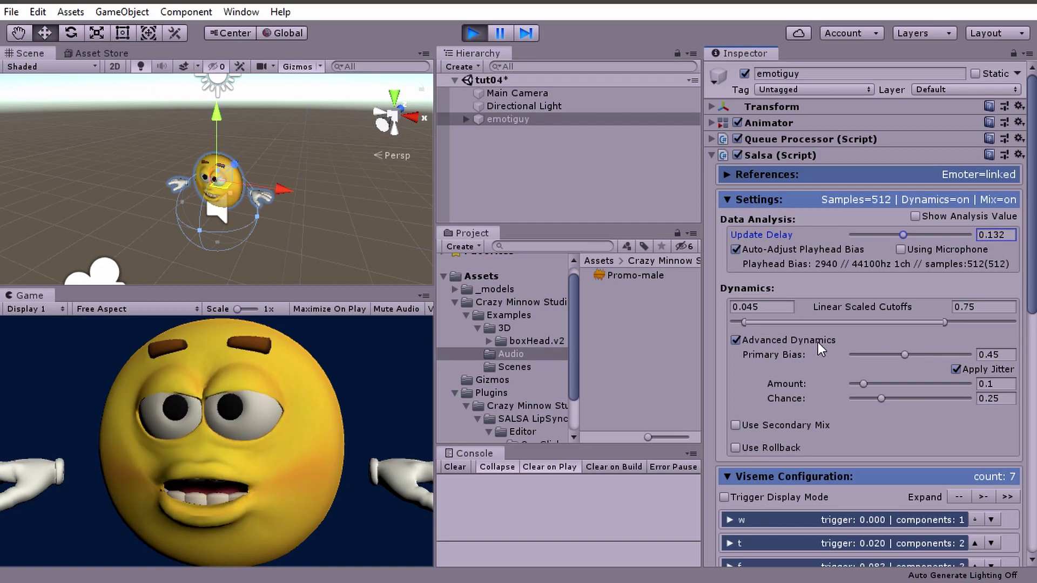
left_click_drag(903, 235, 931, 233)
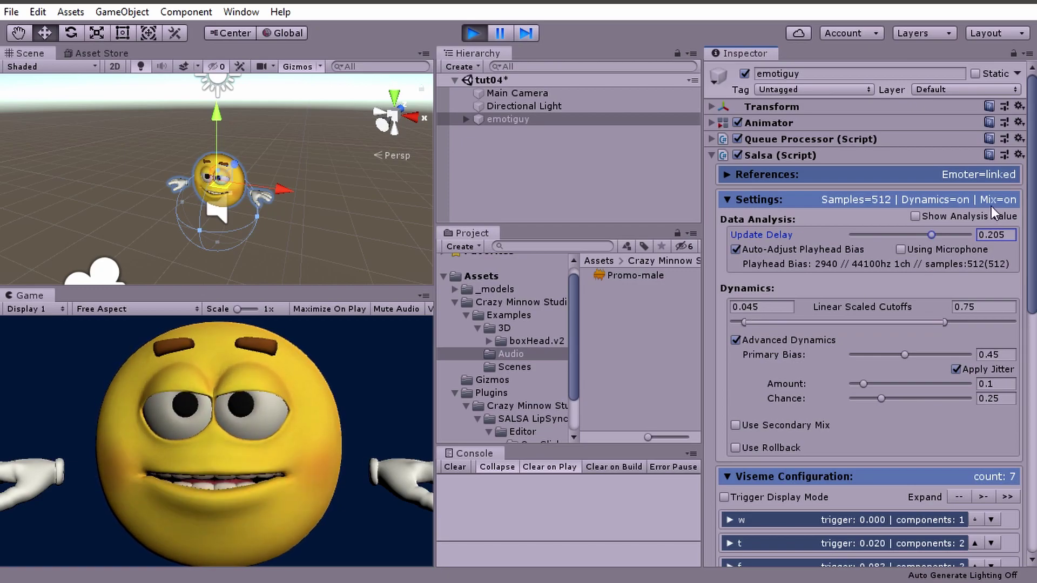
left_click_drag(933, 235, 870, 237)
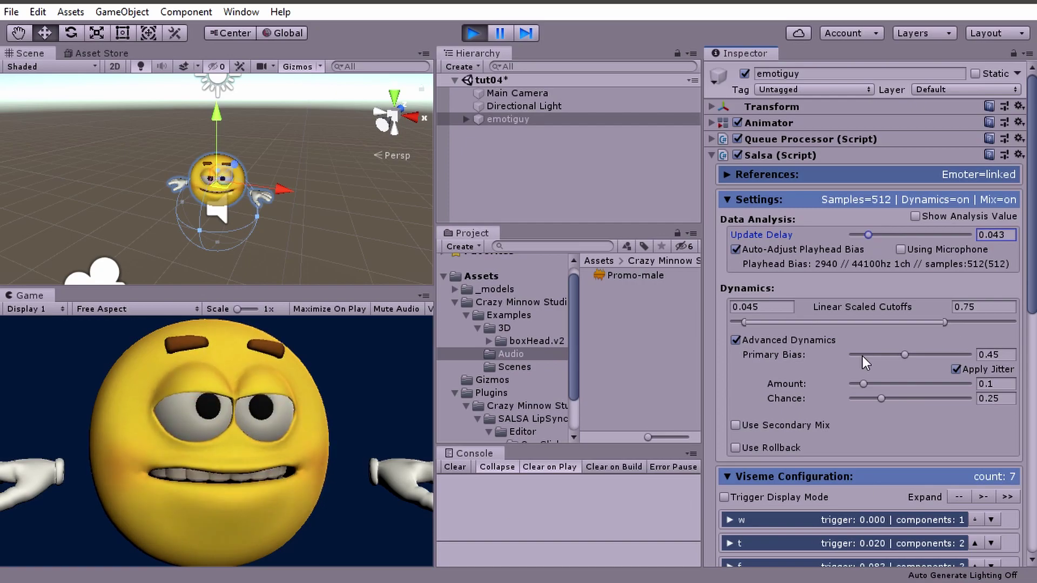
Turn off Advanced Dynamics and stop the scene, restoring Update Delay 0.08 with dynamics on.
left_click(736, 340)
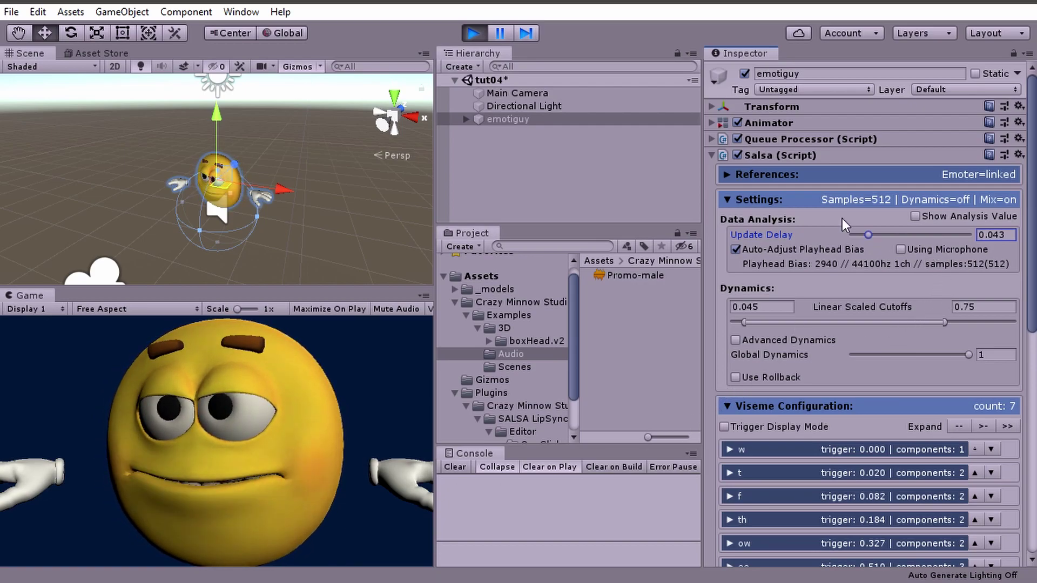
left_click(473, 34)
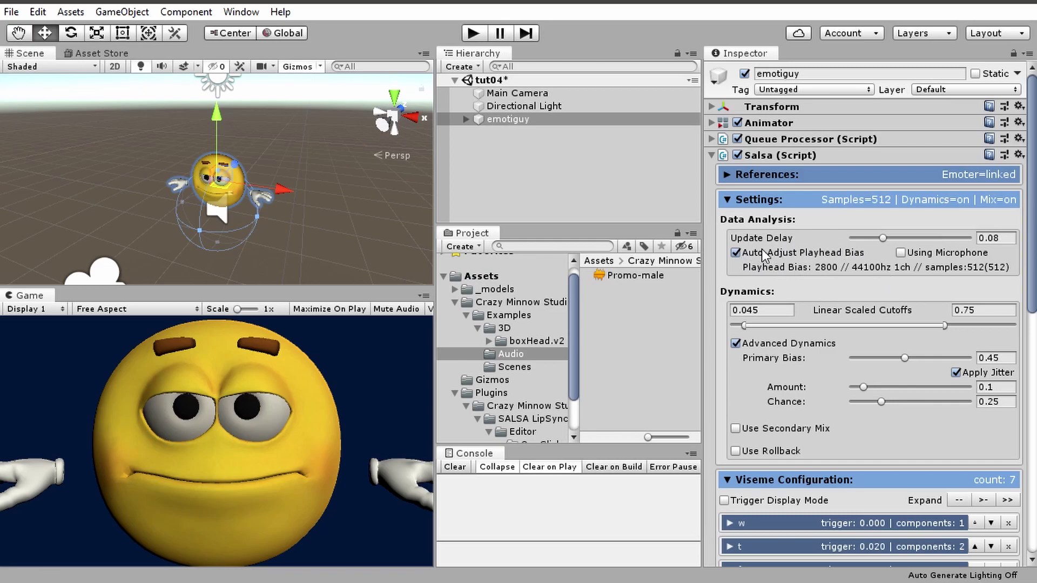
Leave Auto-Adjust Playhead Bias off, exposing Playhead Bias 2800 and Sample Size 512.
mouse_move(737, 256)
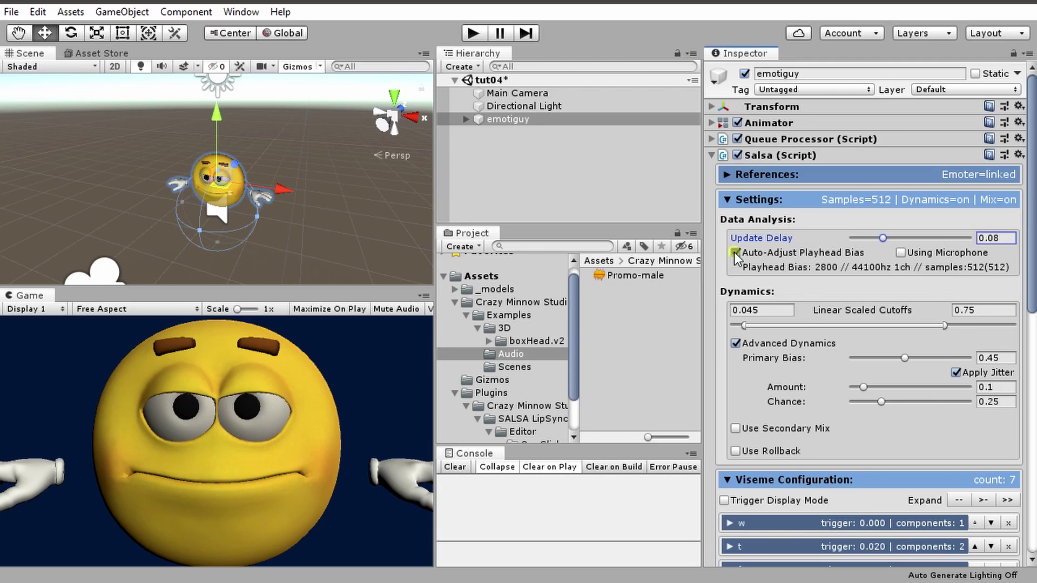
left_click(736, 254)
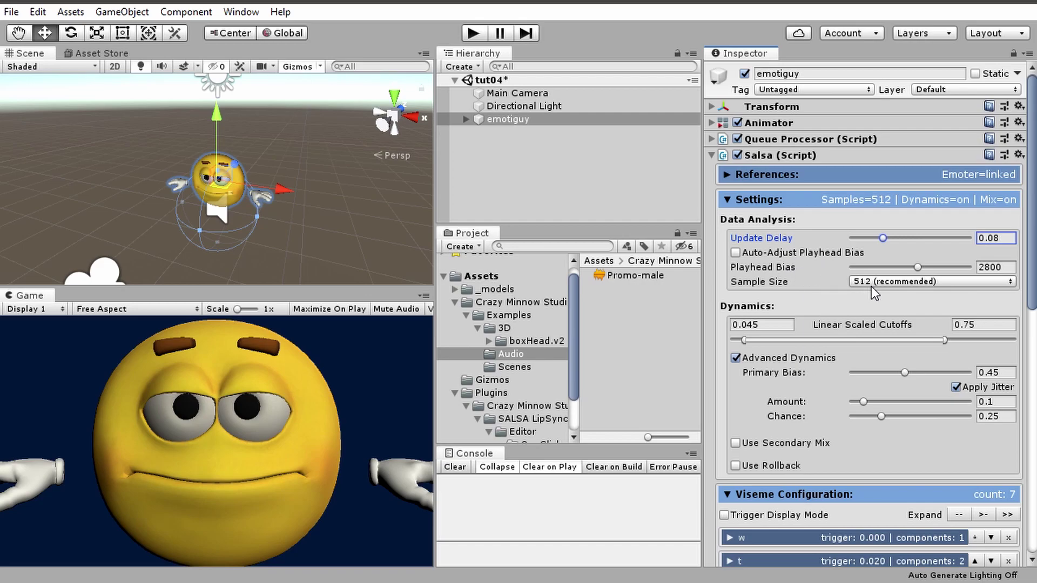
left_click(832, 253)
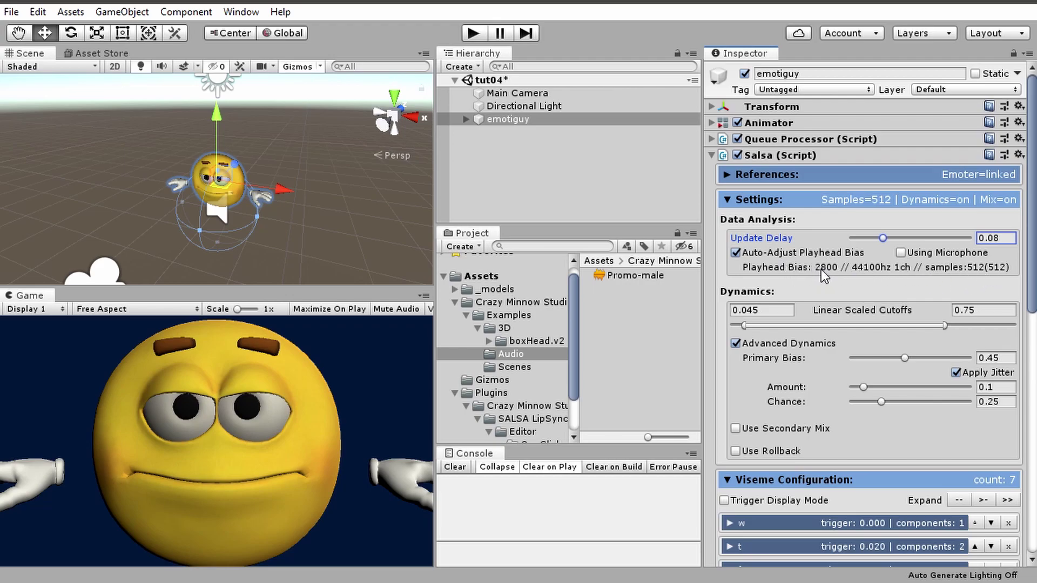
left_click(736, 253)
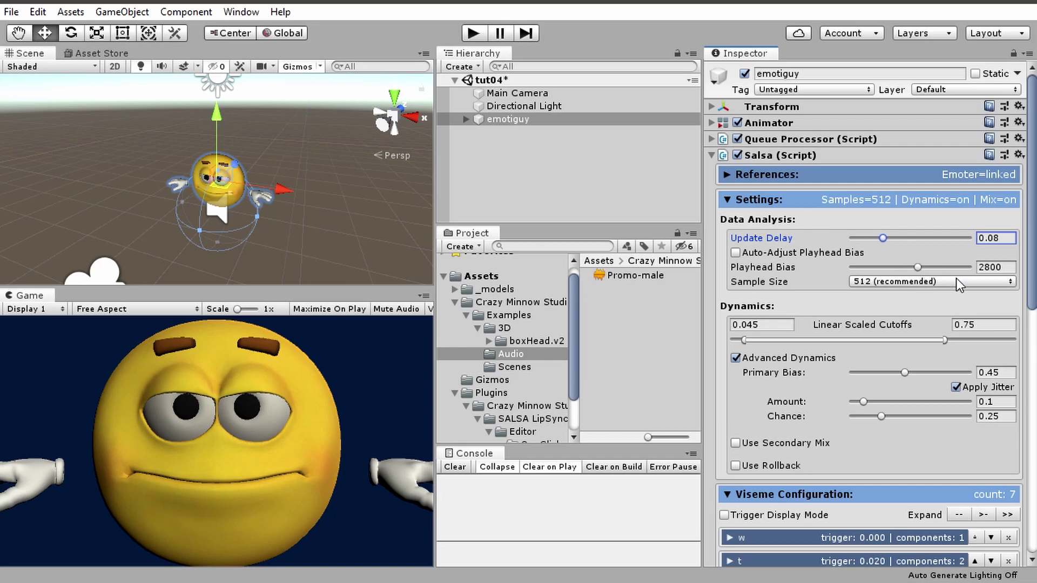
Sweep Playhead Bias down to 0, enter 2696, then re-enable Auto-Adjust Playhead Bias.
key("Tab")
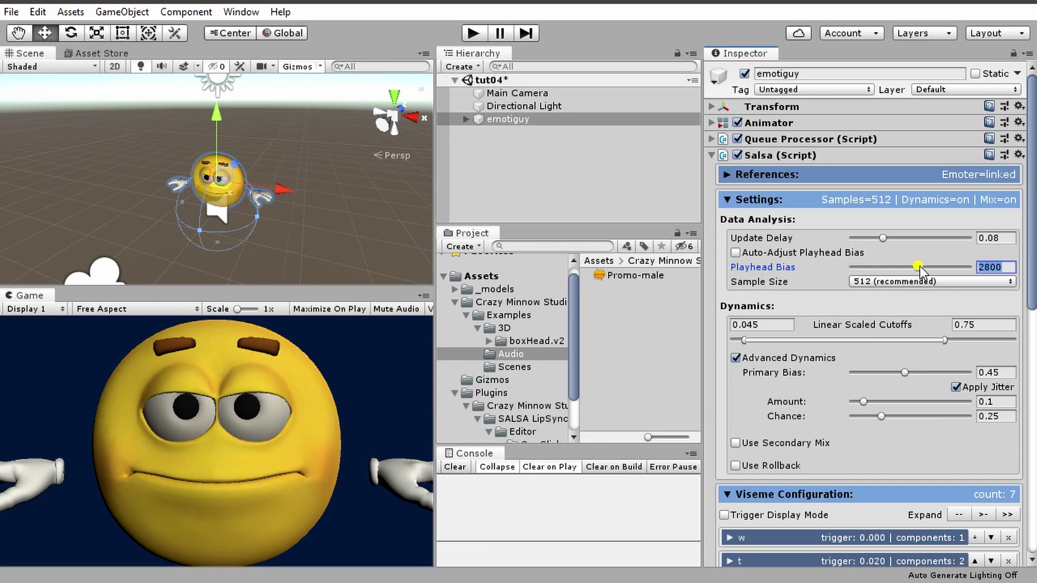
left_click_drag(920, 267, 834, 270)
type("2696")
key("Return")
left_click(738, 254)
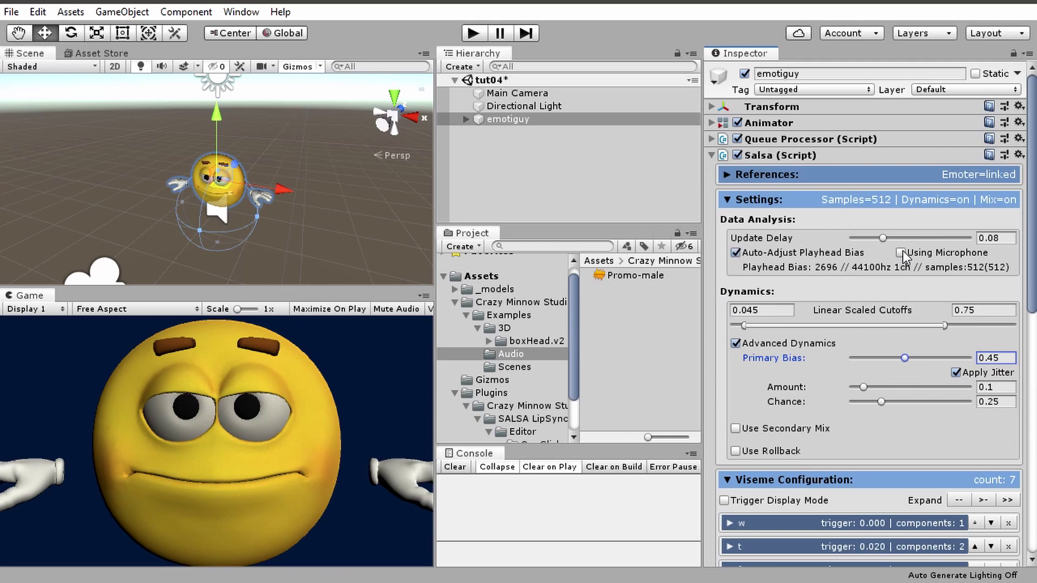
Enable Using Microphone so the computed playhead bias changes to -512.
mouse_move(903, 251)
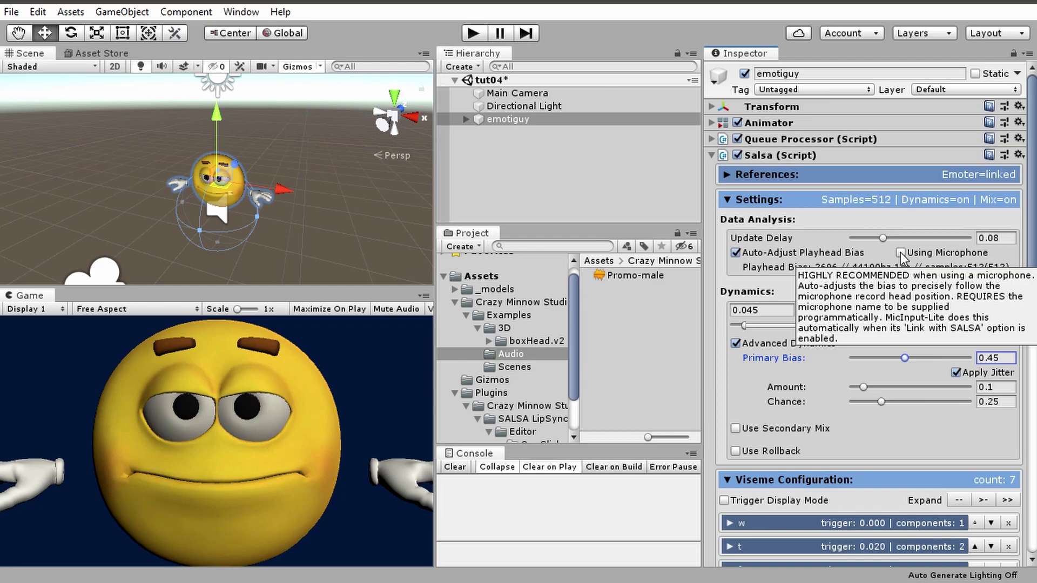
mouse_move(758, 255)
mouse_move(853, 254)
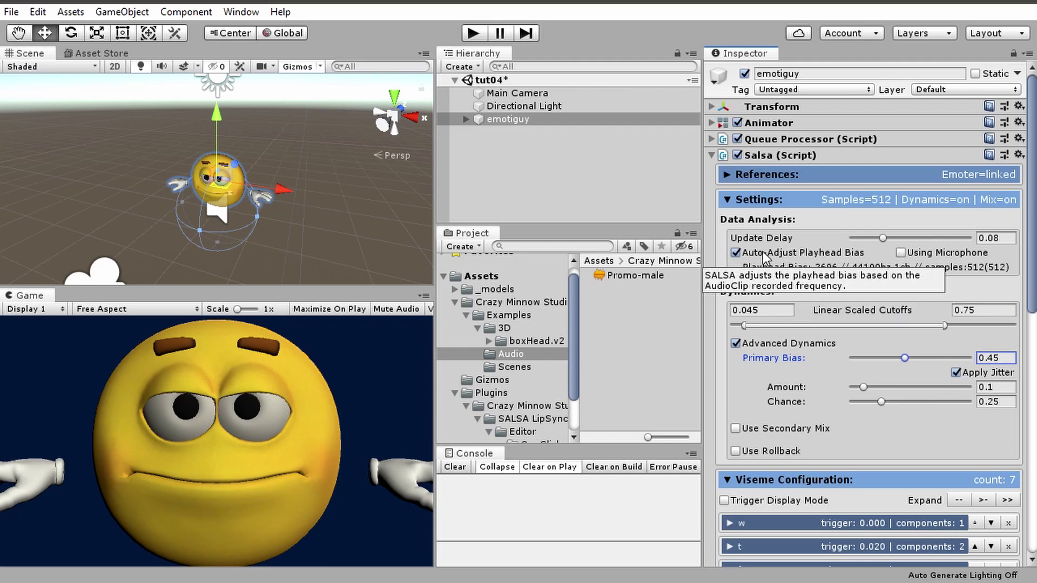
mouse_move(795, 253)
left_click(901, 253)
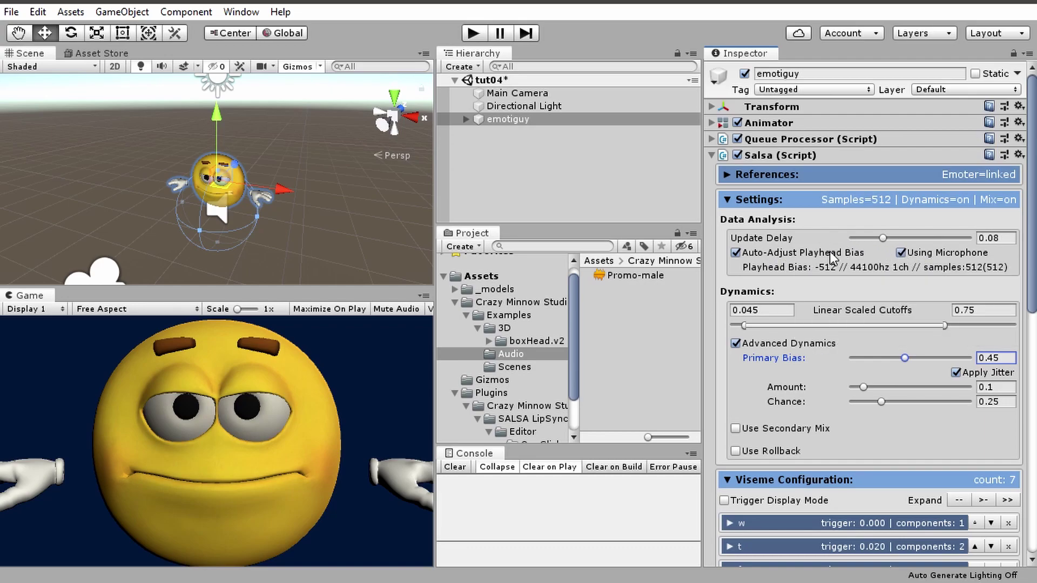
Turn off Auto-Adjust Playhead Bias to show manual bias 2696, and list the Sample Size options.
left_click(738, 253)
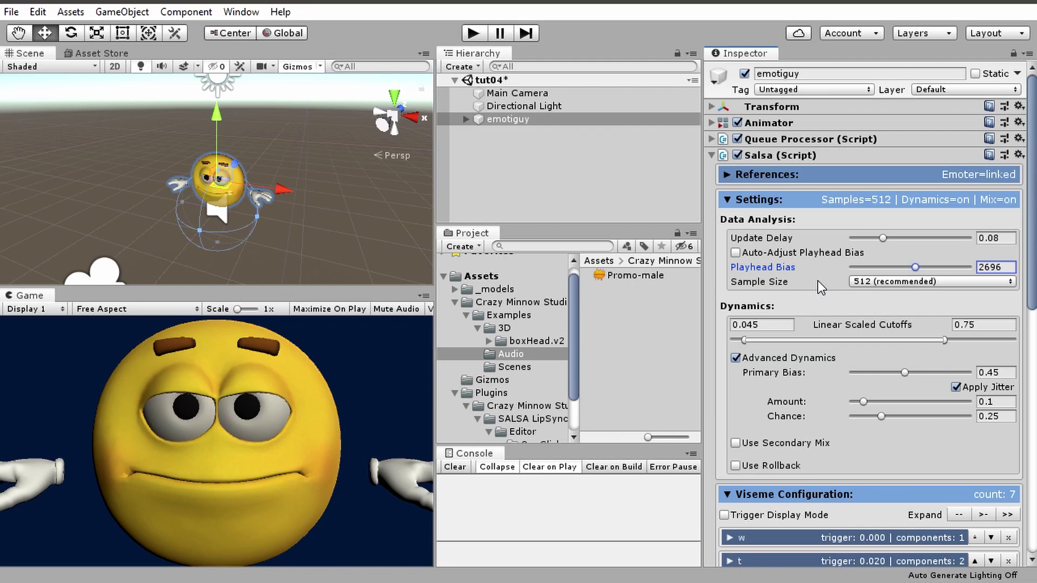
left_click(885, 280)
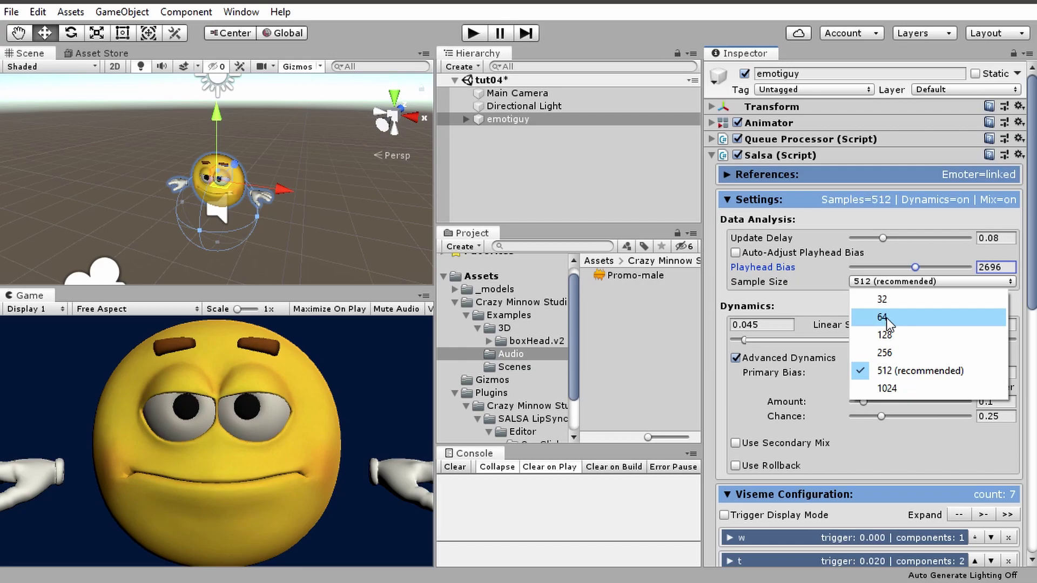
Dismiss the Sample Size list, leaving 512 (recommended) selected.
left_click(872, 268)
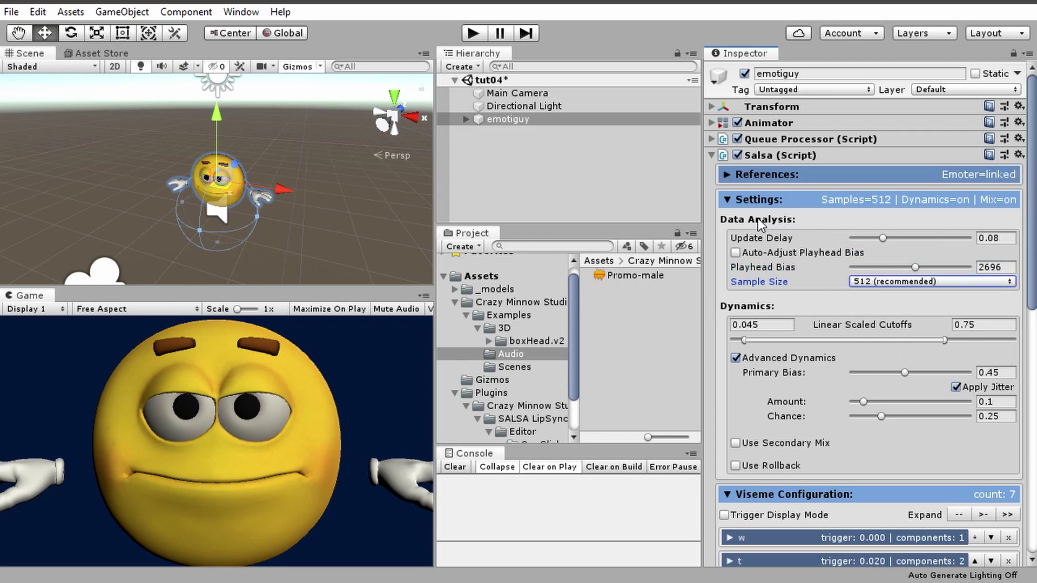